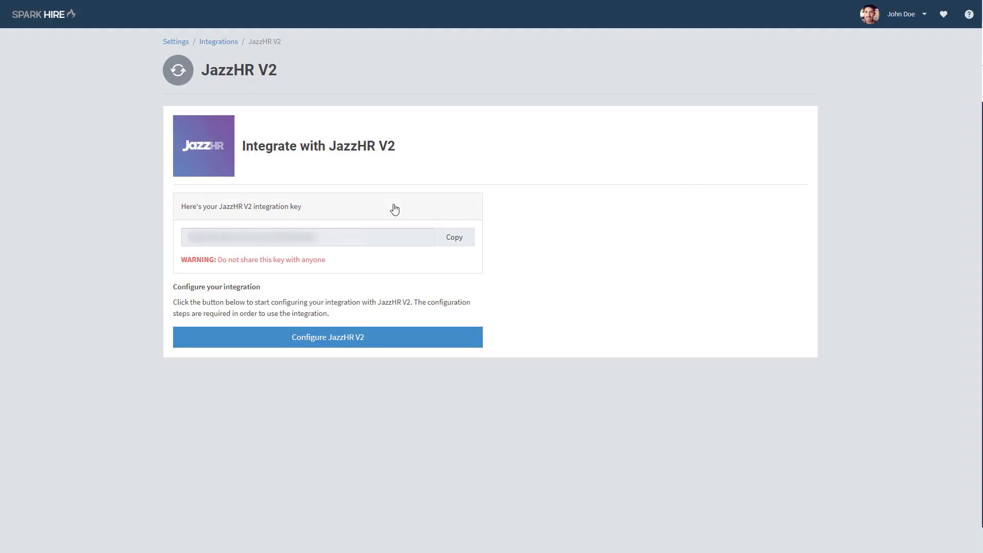
Create a JazzHR V2 interview package for Account Manager (Chicago, IL, USA) with Account Manager Questions and a 5-day interview deadline.
left_click(367, 342)
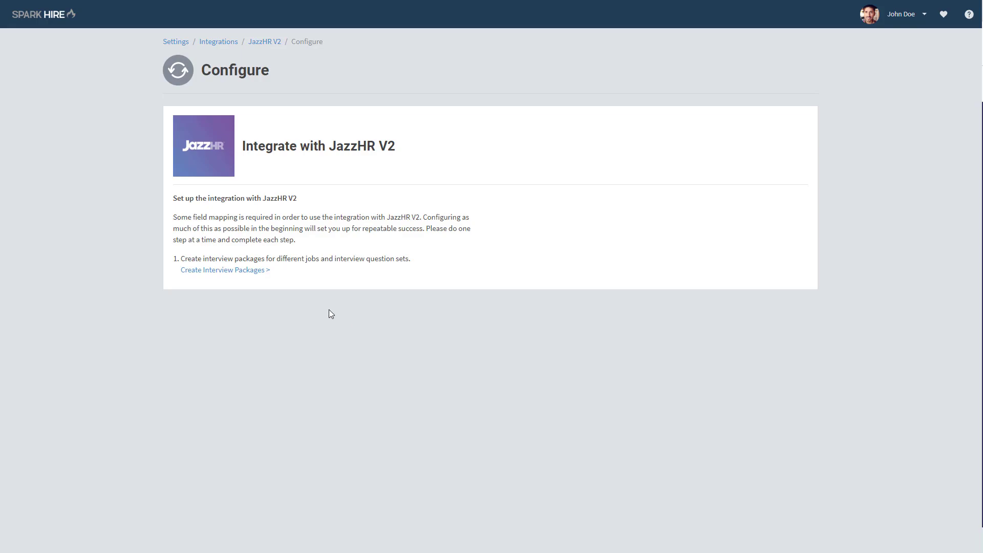
left_click(227, 270)
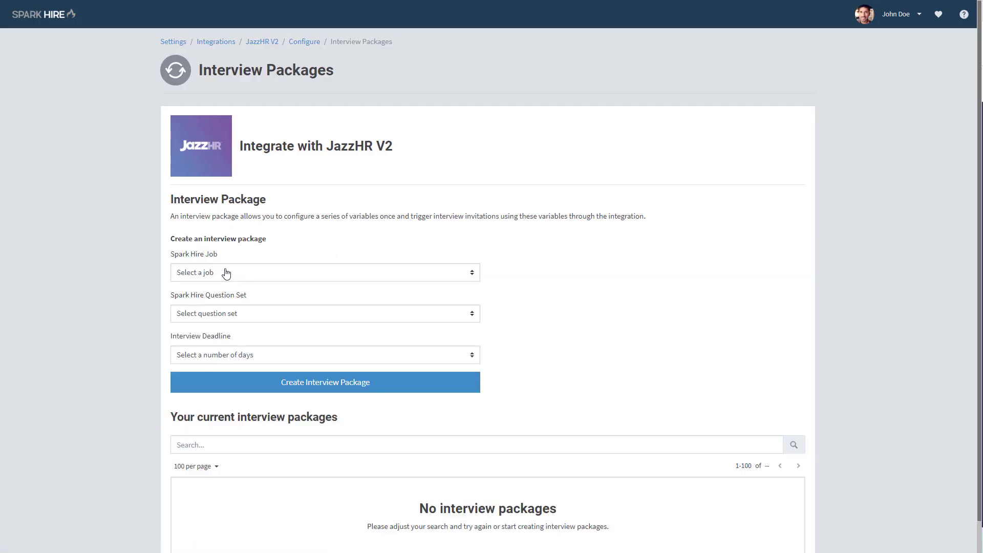
left_click(254, 275)
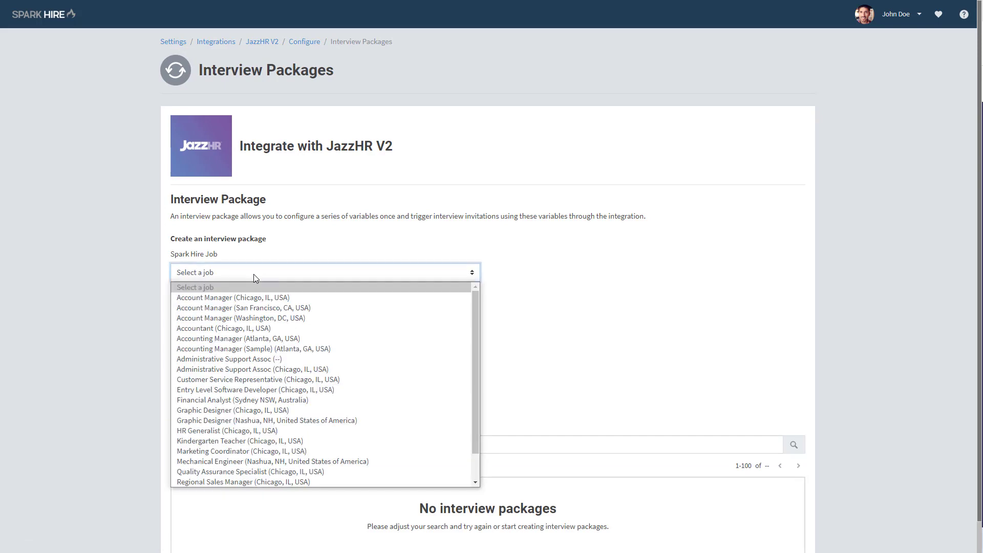
left_click(261, 297)
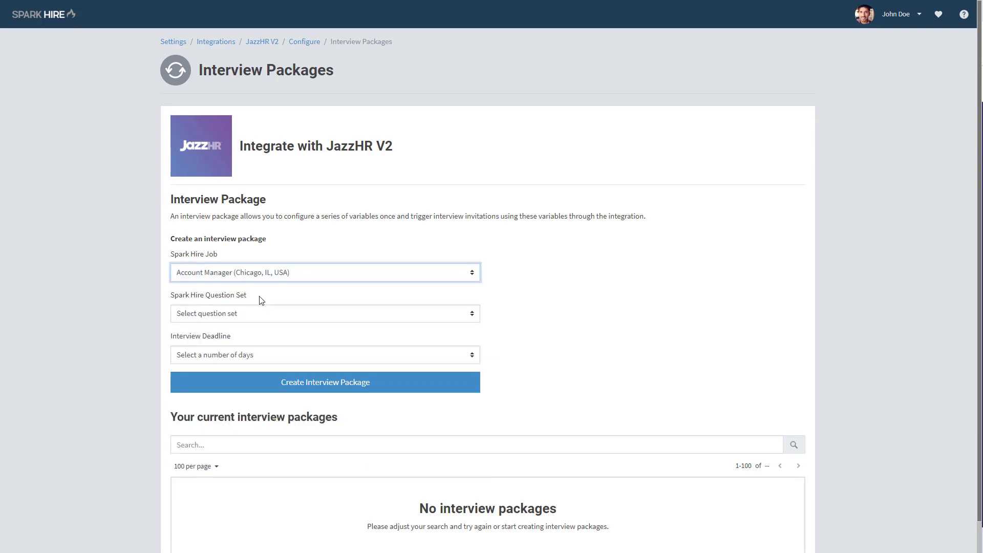
left_click(279, 313)
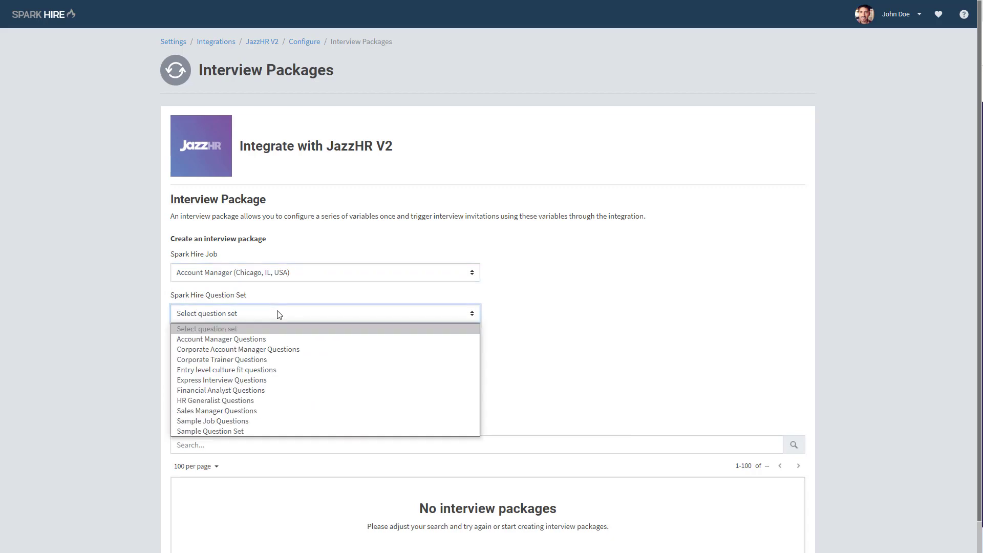
left_click(292, 341)
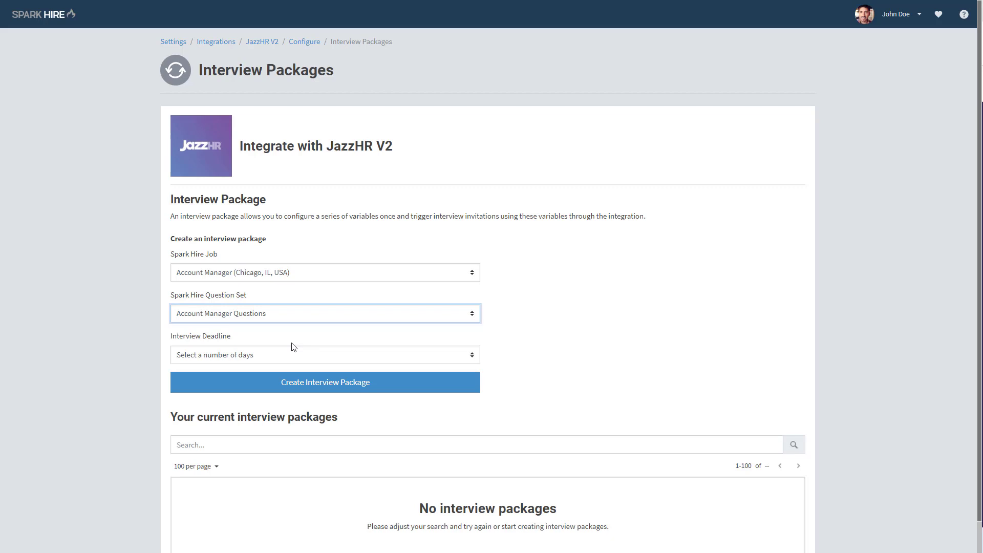
left_click(302, 356)
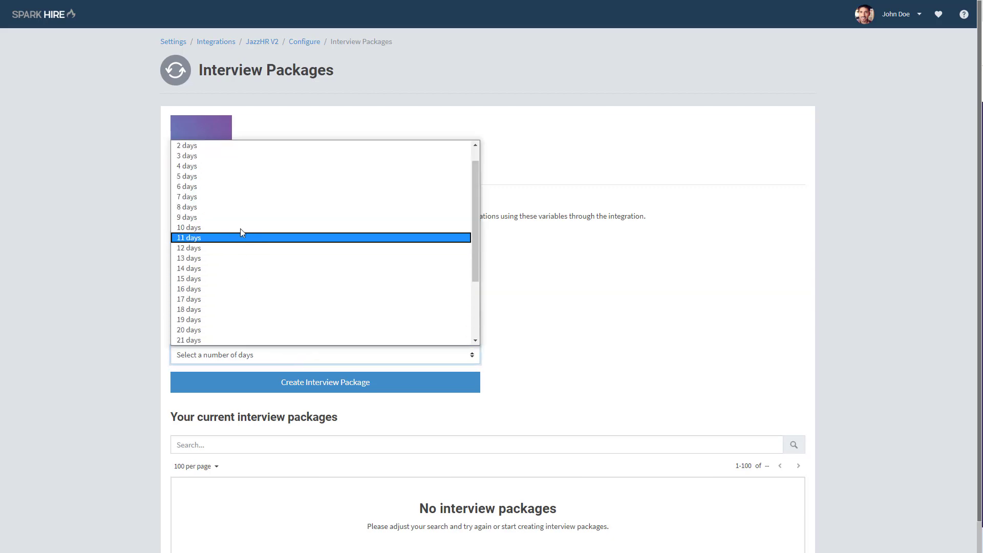
left_click(241, 176)
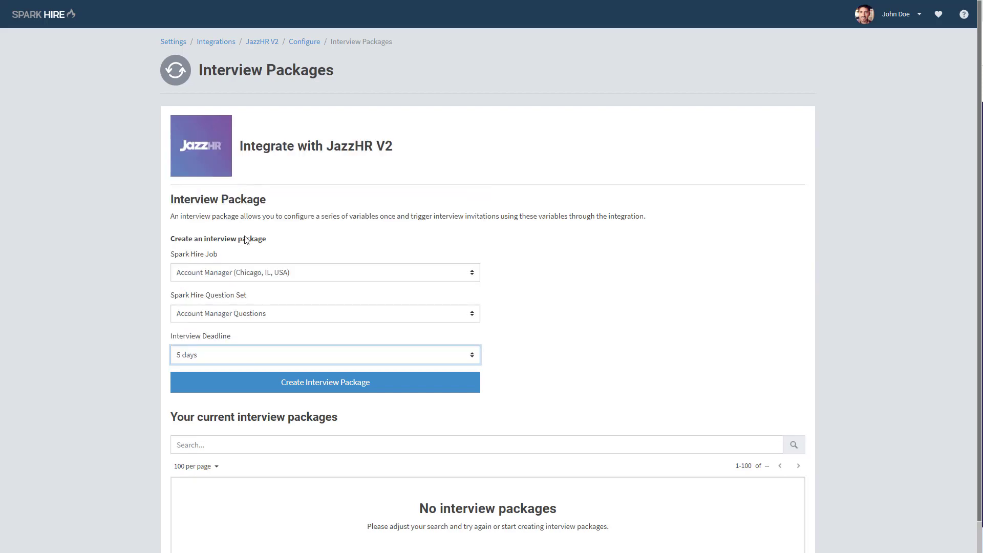
left_click(379, 388)
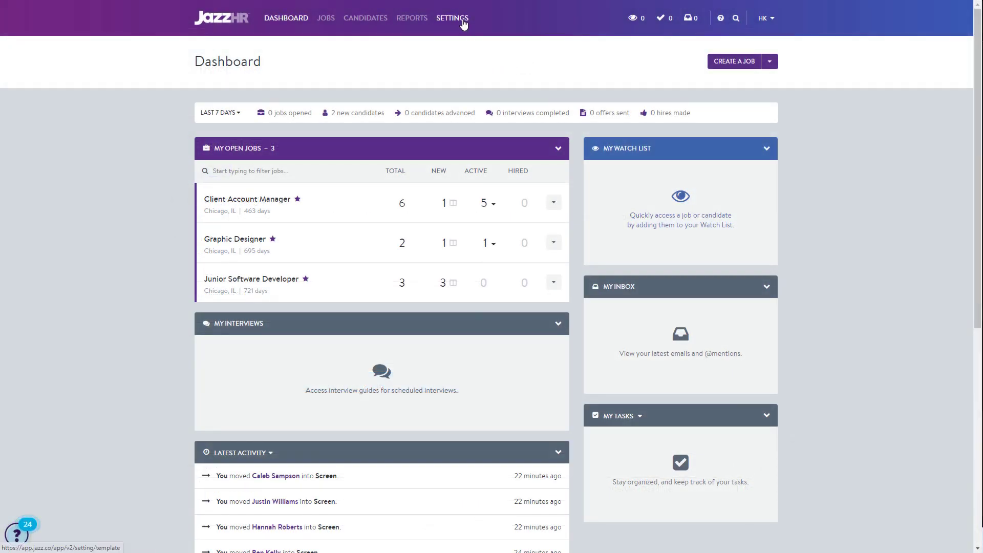
In JazzHR, start a new email template named "Spark Hire Interview" with the subject "We'd like to interview you!".
left_click(464, 22)
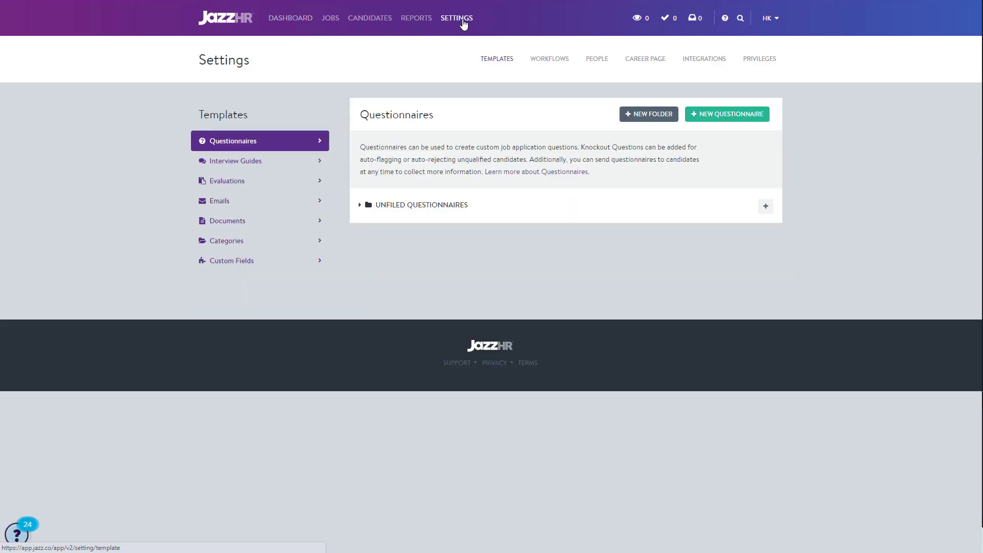
left_click(284, 205)
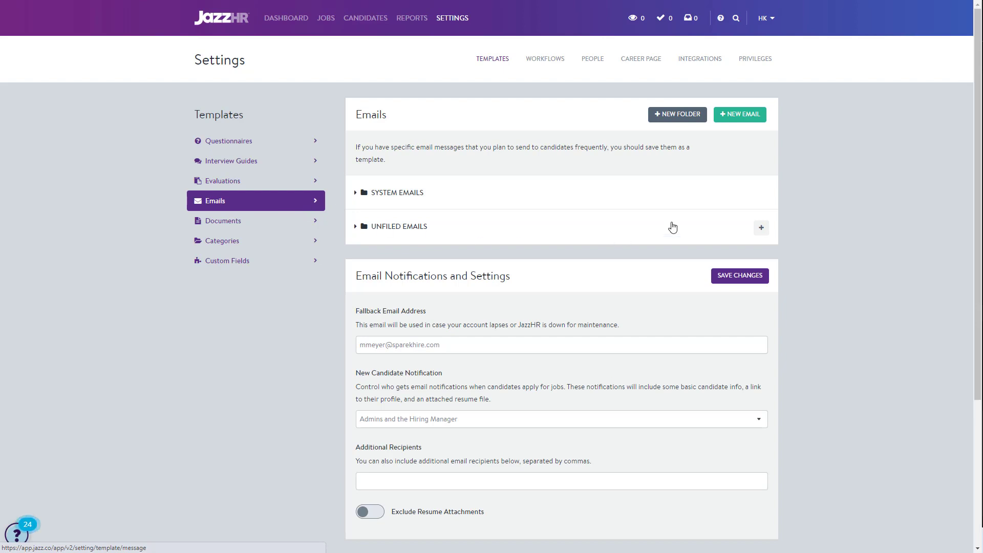
left_click(750, 117)
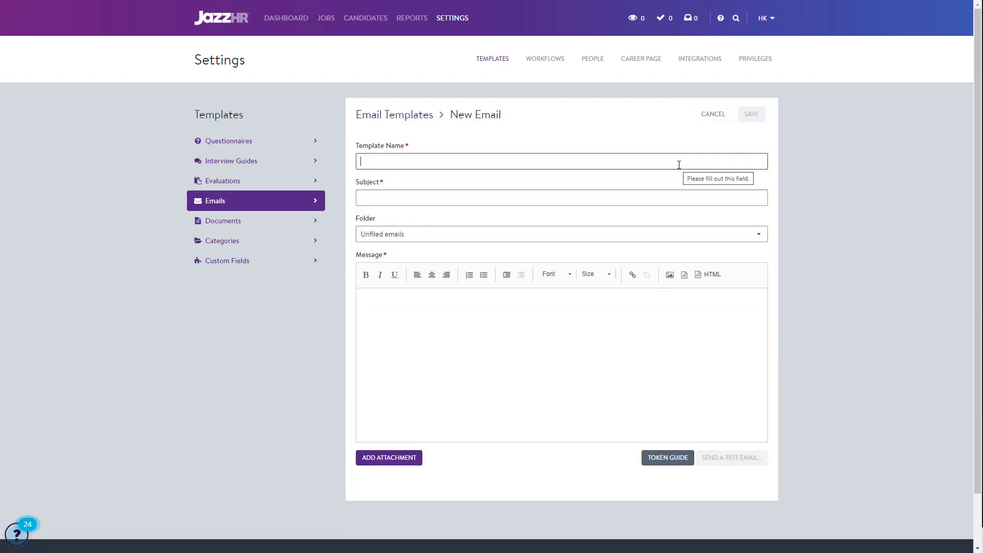
type("Spark Hire Interview")
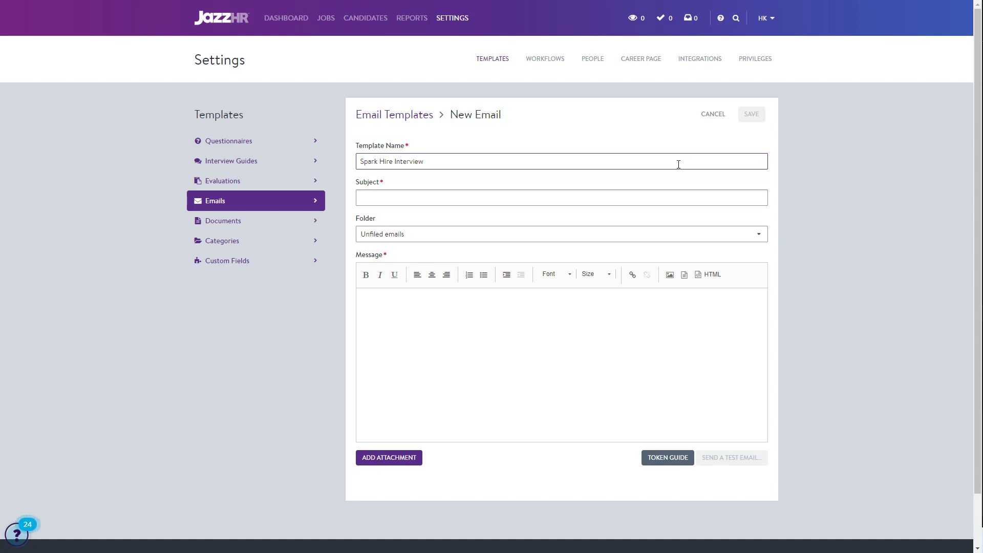
left_click(682, 194)
type("We'd like to interview you!")
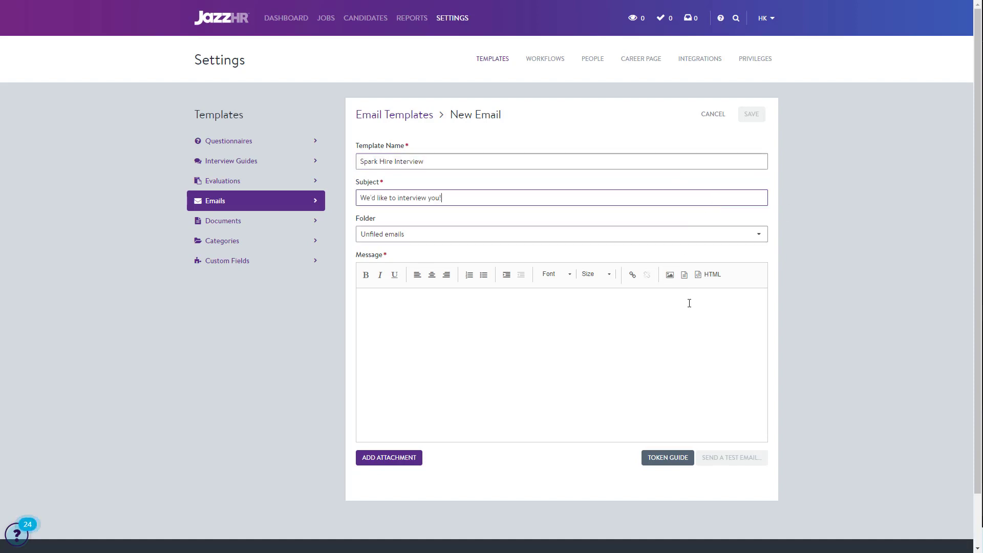
Paste the one-way video interview invitation, with its [applicant_first_name] and [signature] tokens, as the template's message and save the template.
left_click(689, 303)
key("ctrl+v")
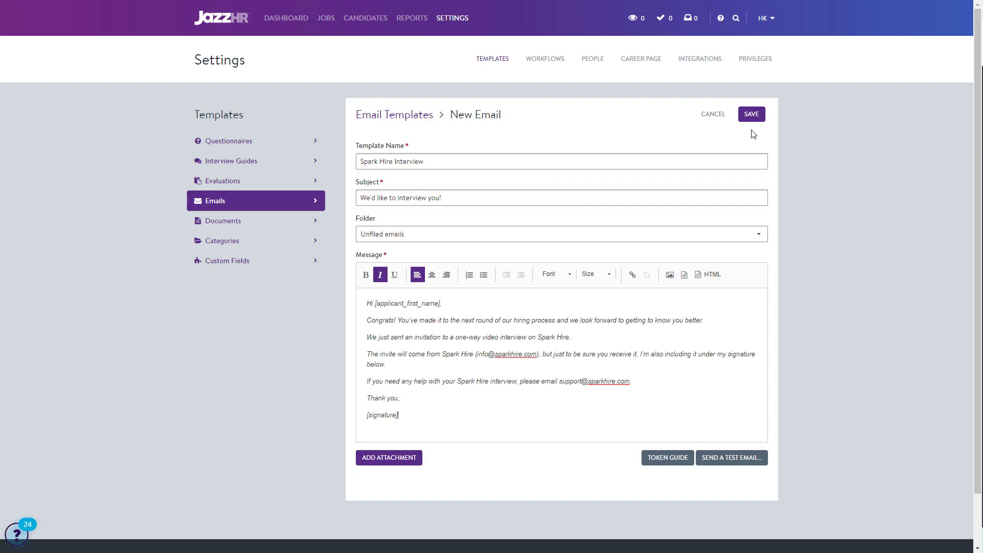
left_click(750, 115)
Add a Spark Hire assessment, Account Manager (Chicago, IL, USA), to the Client Account Manager job's Screen stage using the Spark Hire Interview email template.
left_click(328, 19)
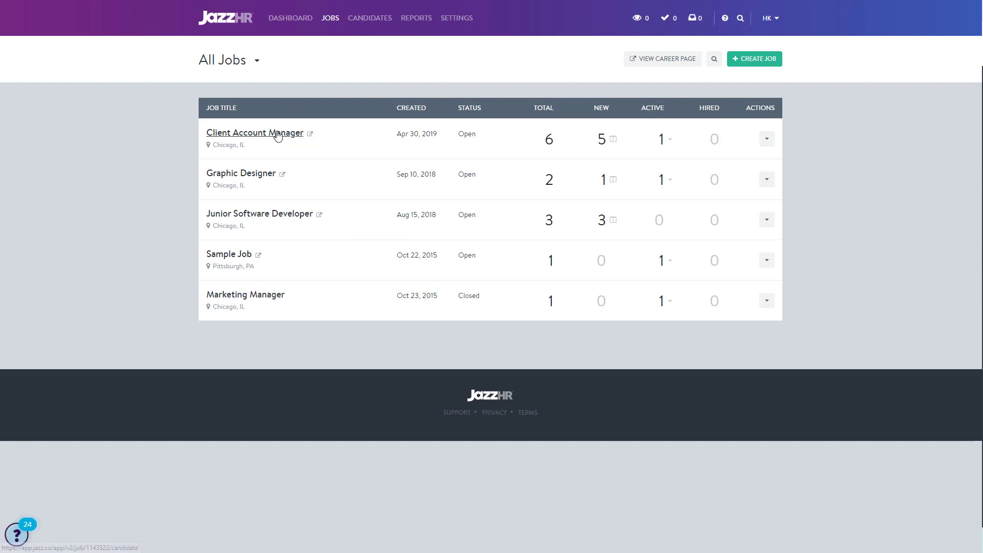
left_click(276, 134)
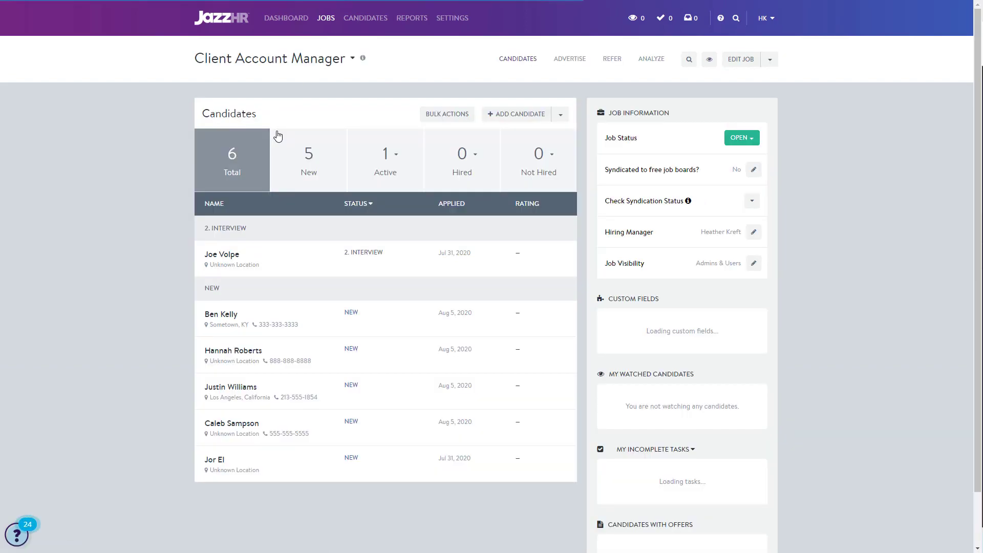
left_click(739, 62)
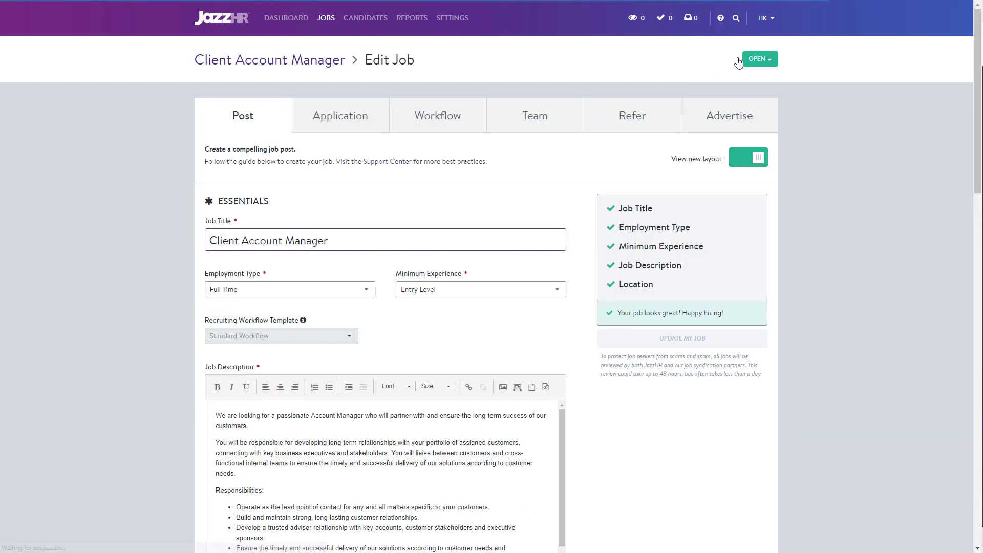
left_click(452, 125)
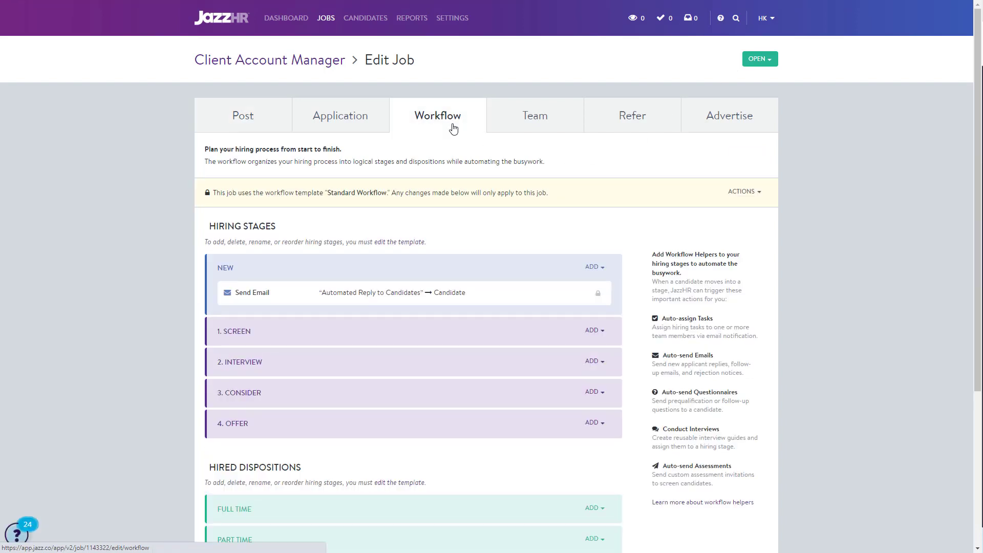
left_click(590, 331)
left_click(579, 422)
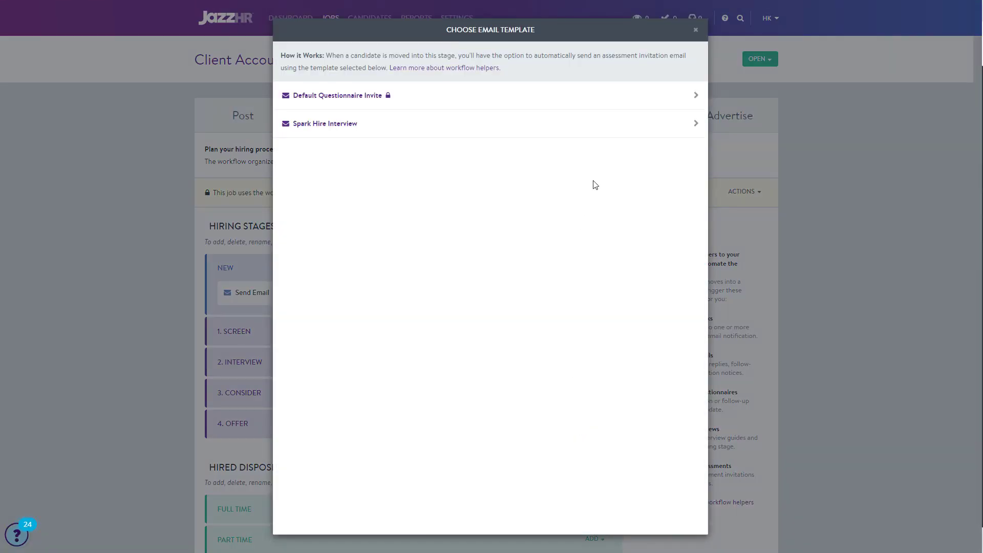
left_click(598, 128)
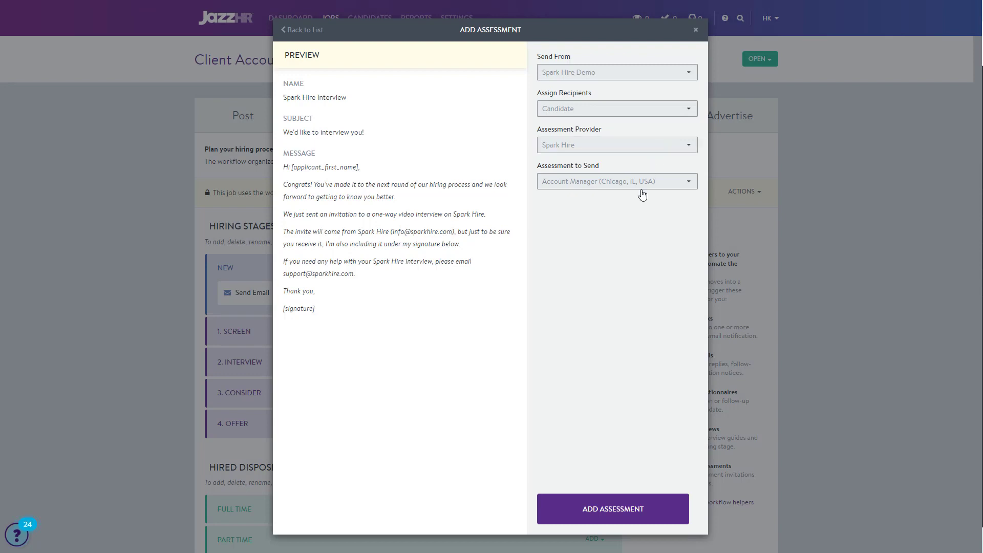
left_click(627, 509)
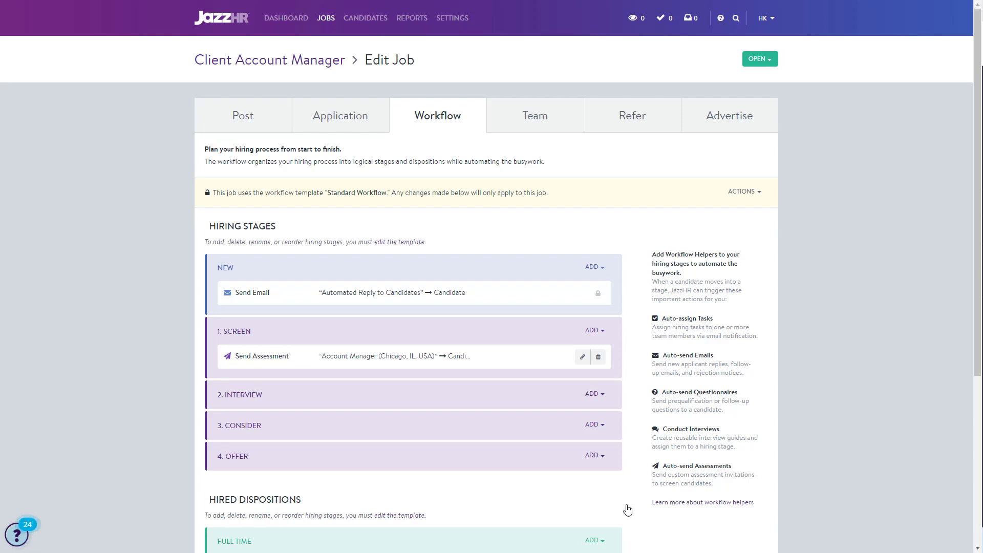
Advance the first New candidate of the Client Account Manager job to the Screen stage, sending the assessment email now.
left_click(281, 70)
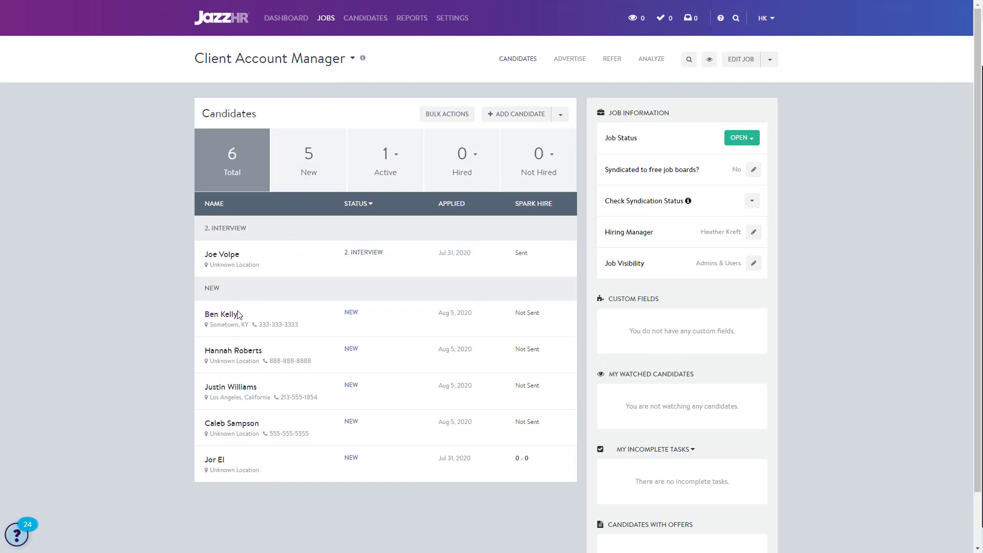
left_click(235, 315)
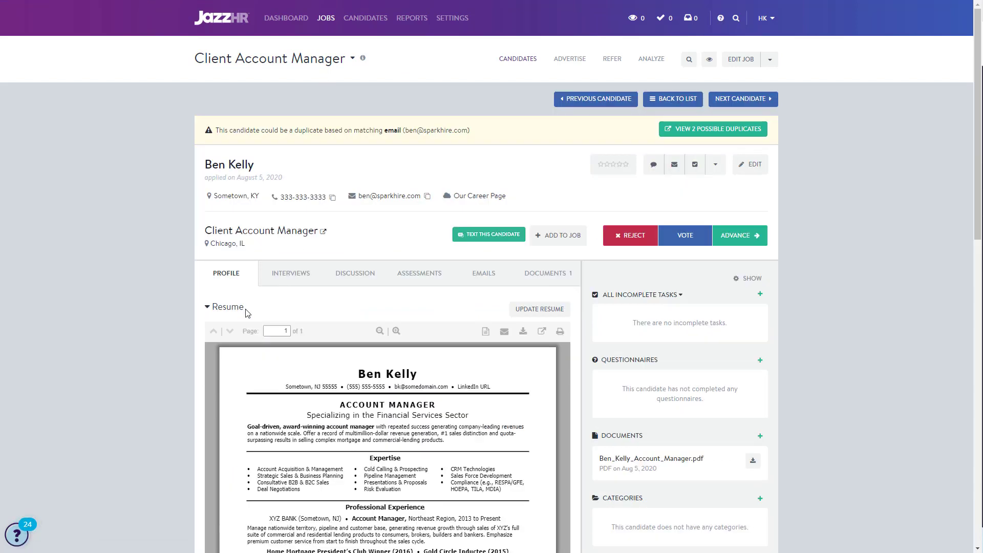
left_click(733, 239)
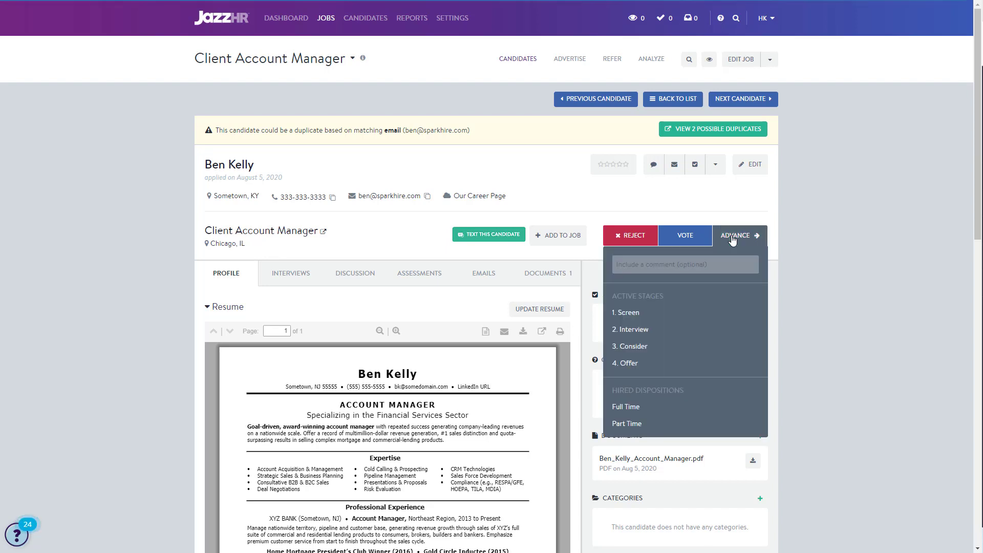
left_click(706, 314)
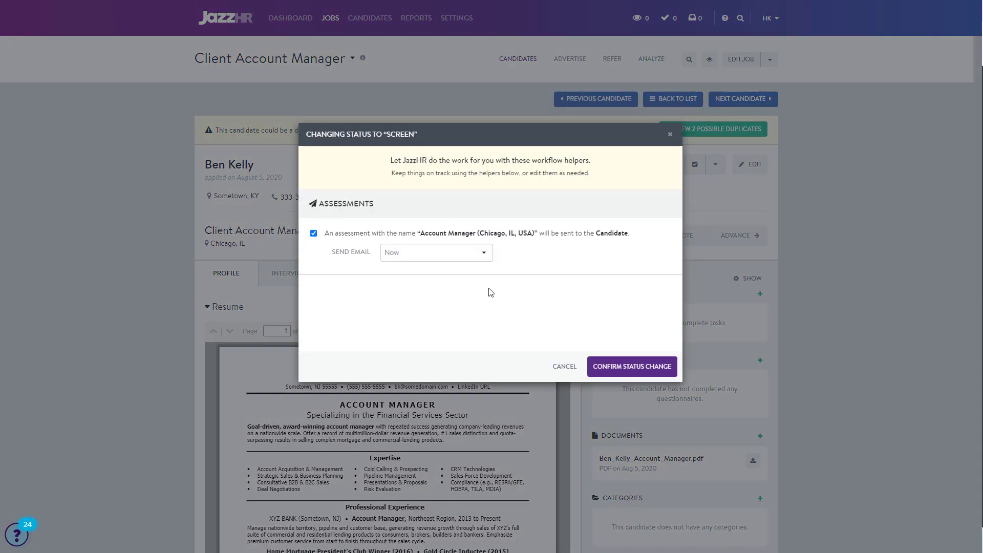
left_click(628, 368)
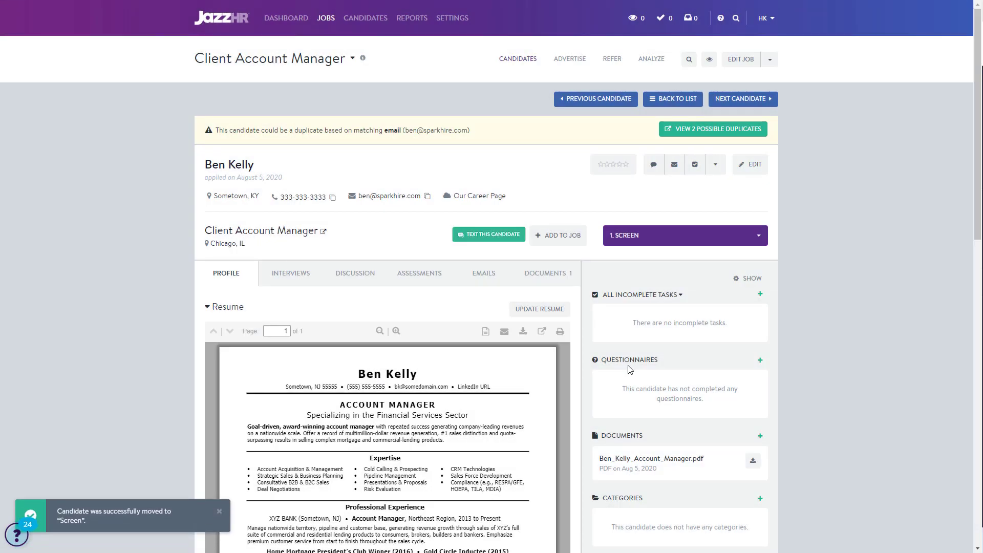
Check the candidate's Spark Hire assessment and the form for resending it, and close the form without sending.
left_click(435, 284)
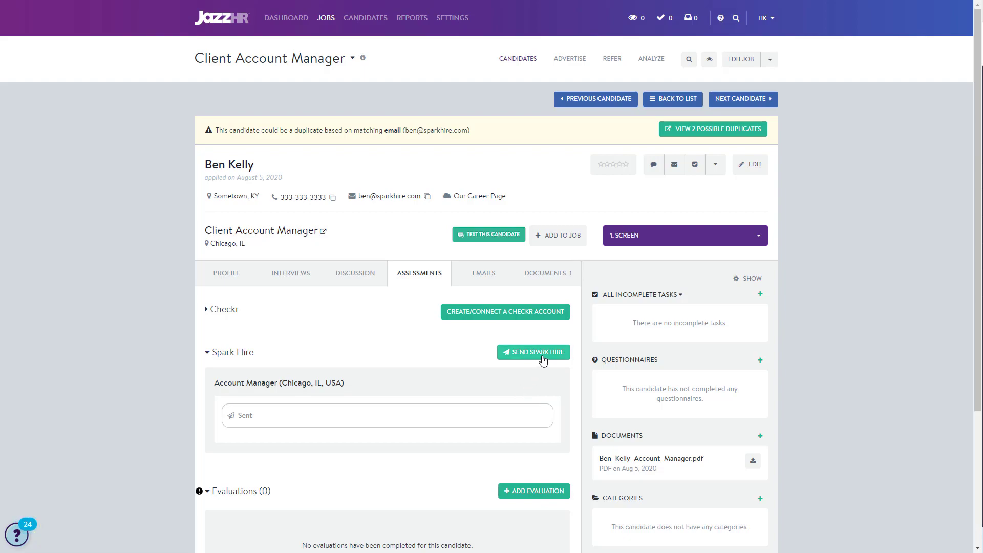
left_click(543, 361)
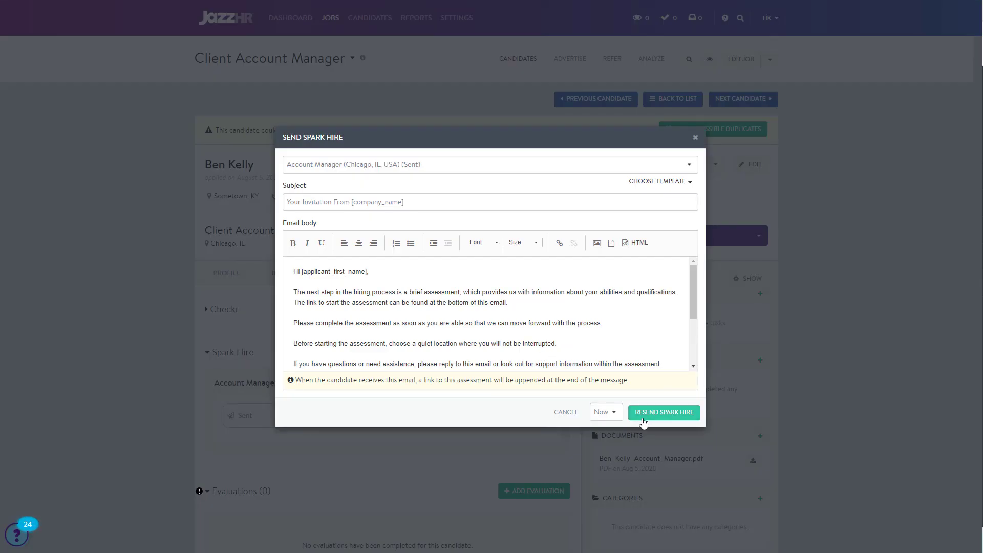
left_click(565, 414)
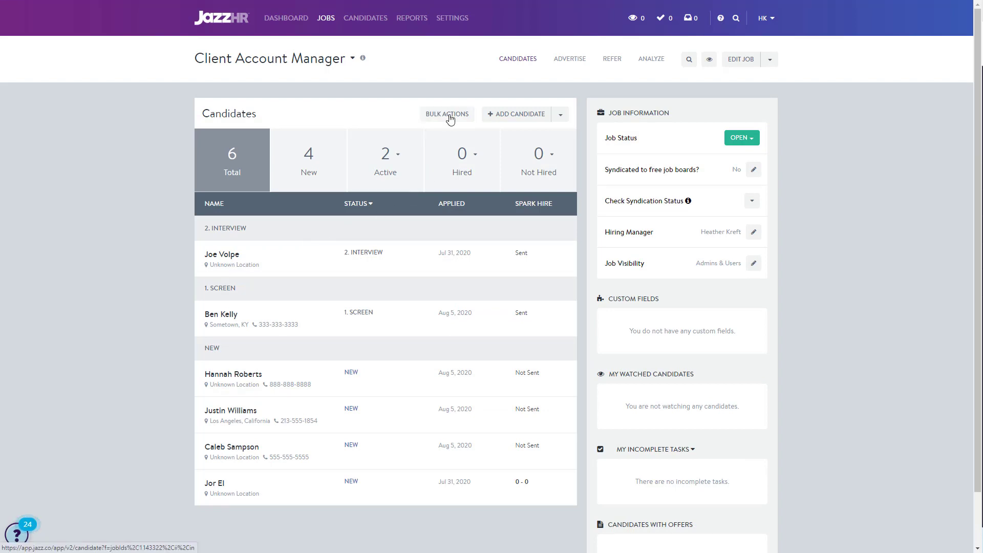
Bulk-change the three New candidates who applied on 8/5/20 to Screen status, sending them the Account Manager (Chicago, IL, USA) assessment now.
left_click(450, 118)
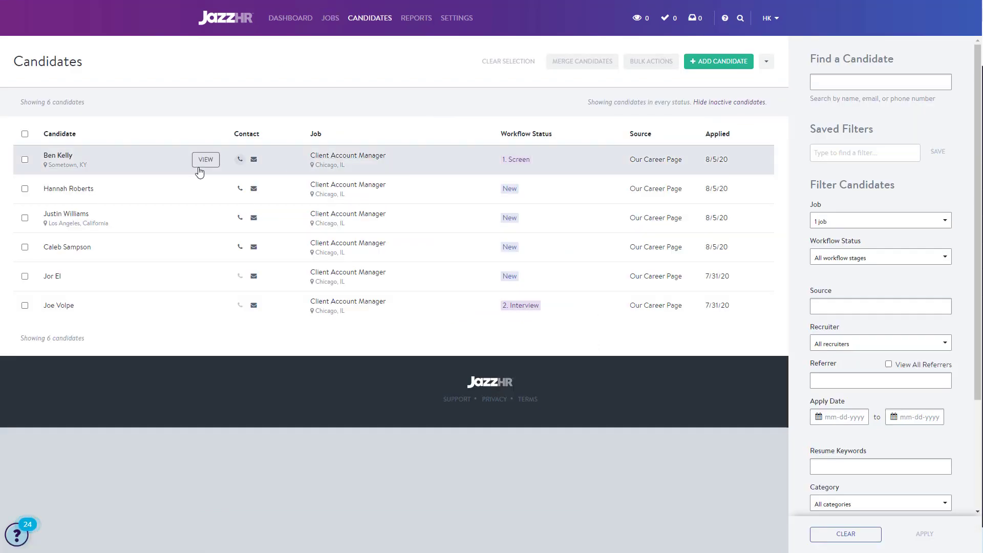
left_click(25, 188)
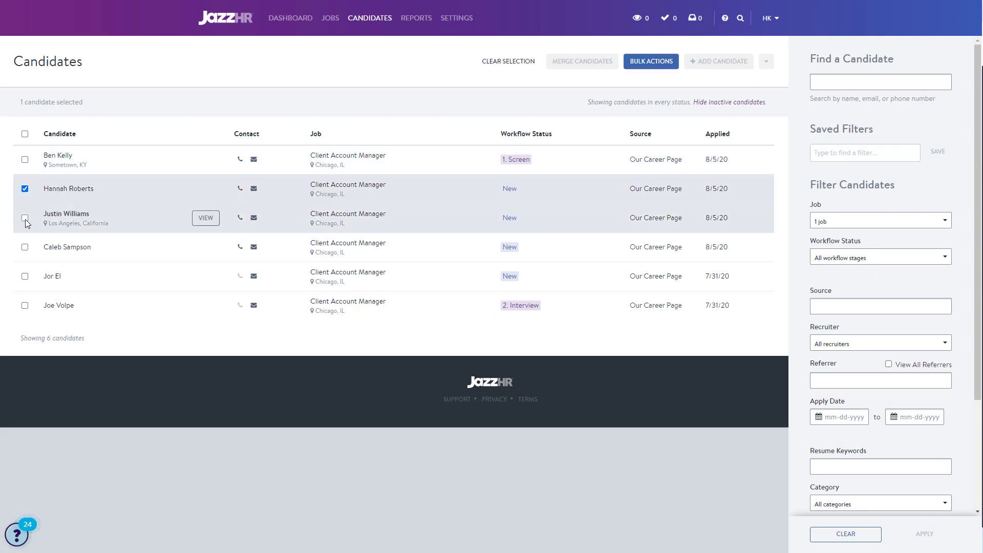
left_click(24, 218)
left_click(25, 247)
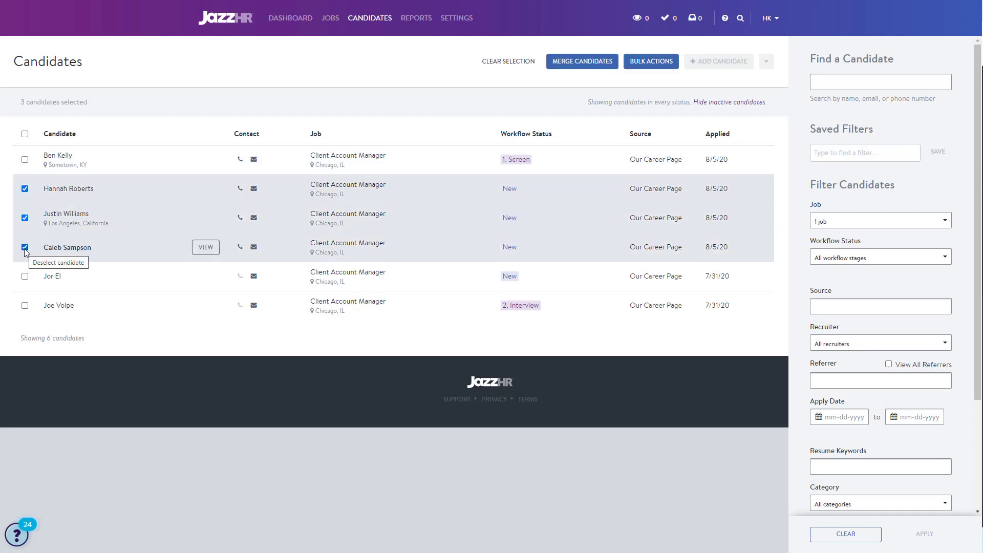
left_click(649, 64)
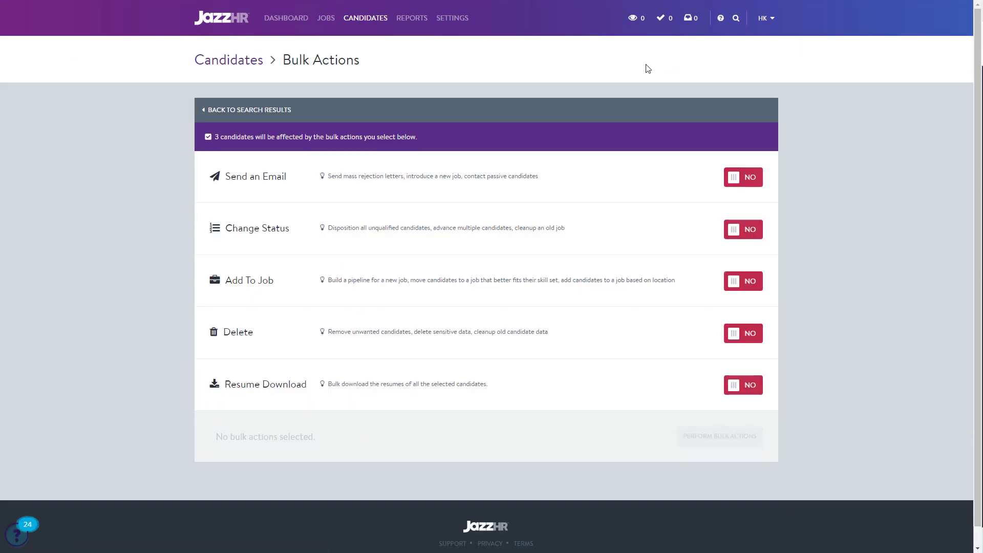
left_click(737, 234)
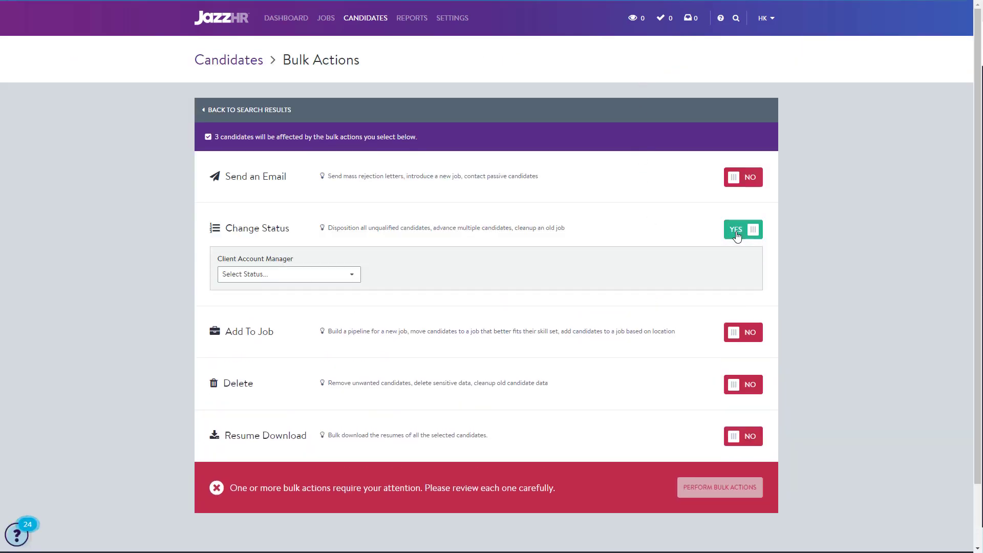
left_click(352, 277)
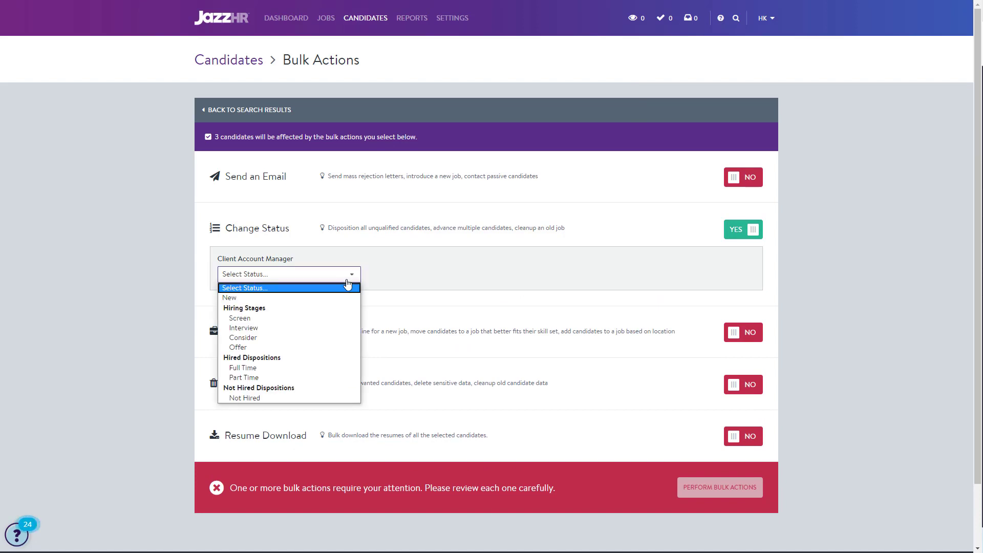
left_click(335, 318)
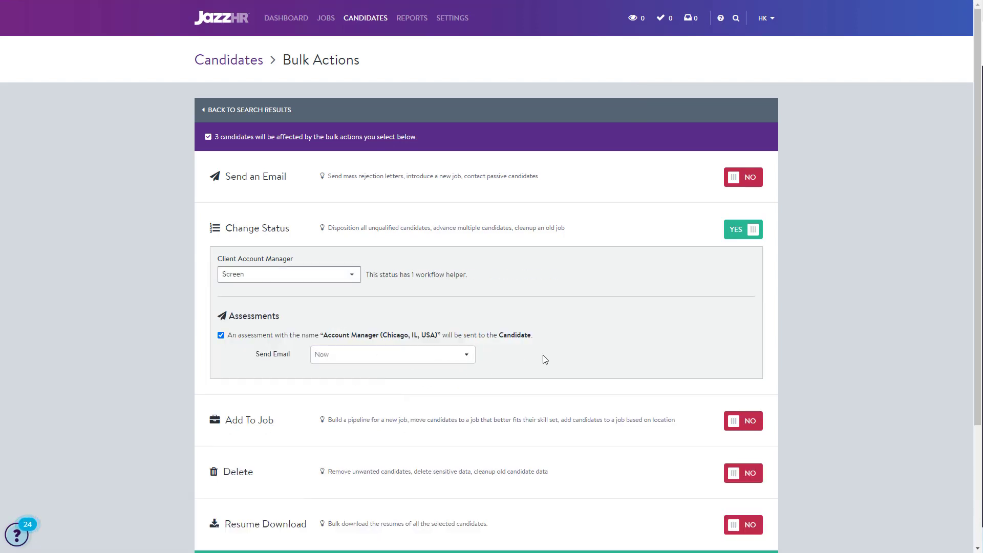
scroll(543, 355, "down", 3)
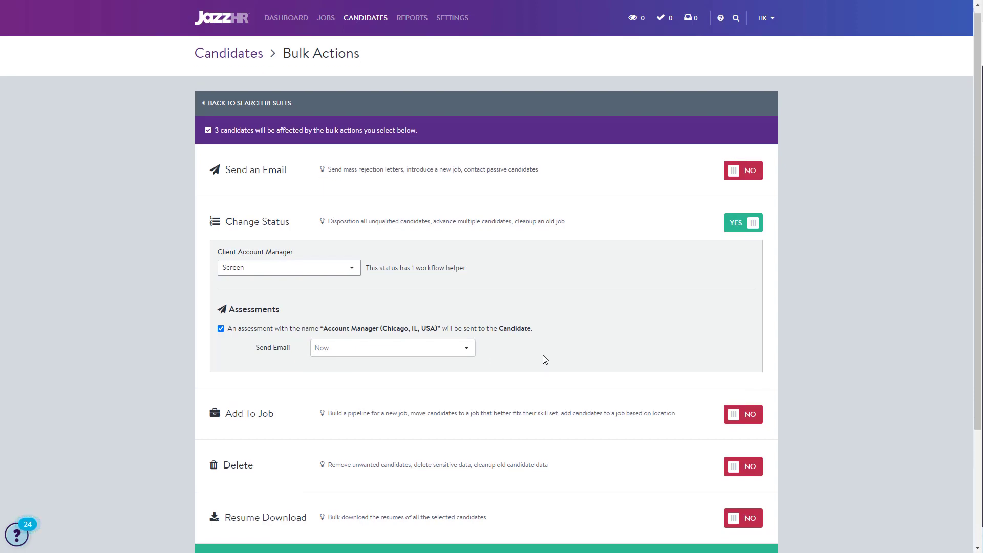
left_click(733, 426)
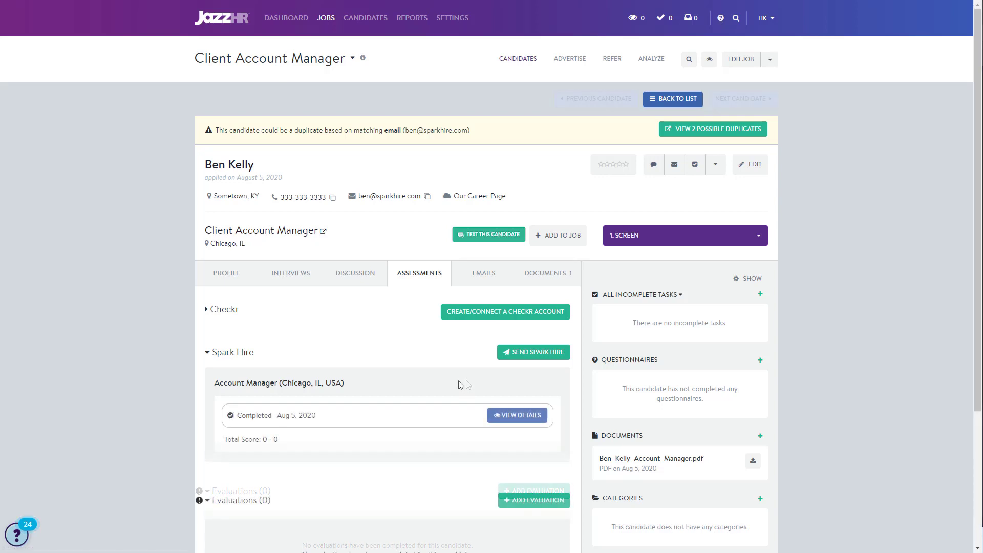
Open the details of the screened candidate's completed Account Manager (Chicago, IL, USA) assessment in Spark Hire.
left_click(527, 425)
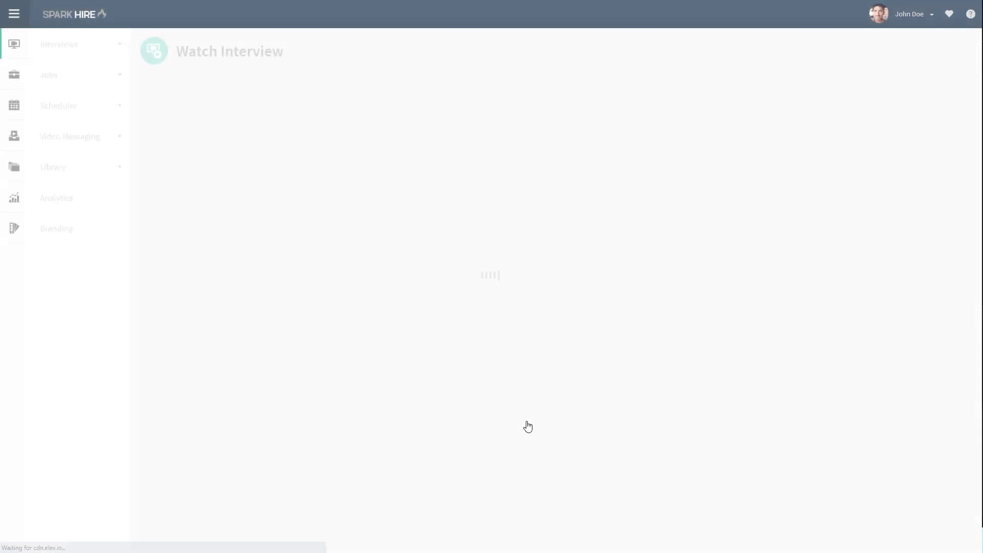